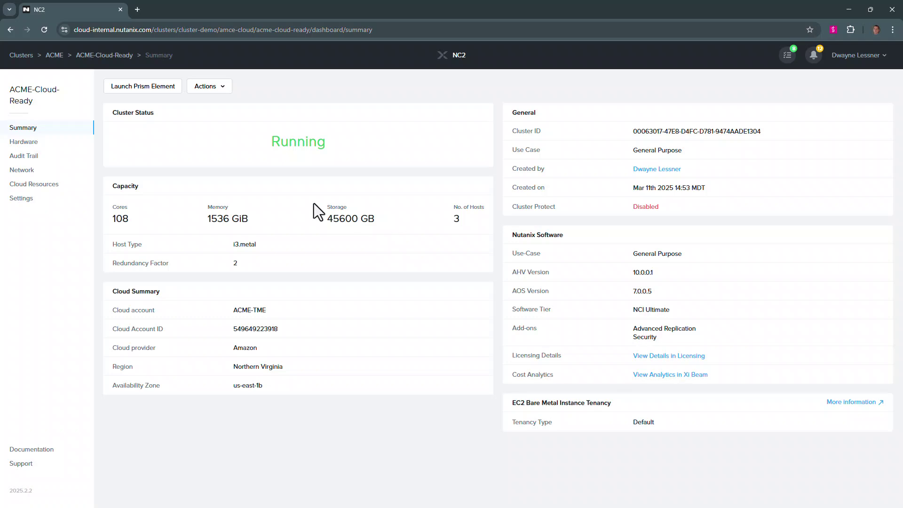
- View the ACME-Cloud-Ready hosts in NC2, and open the cluster's home dashboard in Prism Element
{"action": "left_click", "coordinate": [31, 142]}
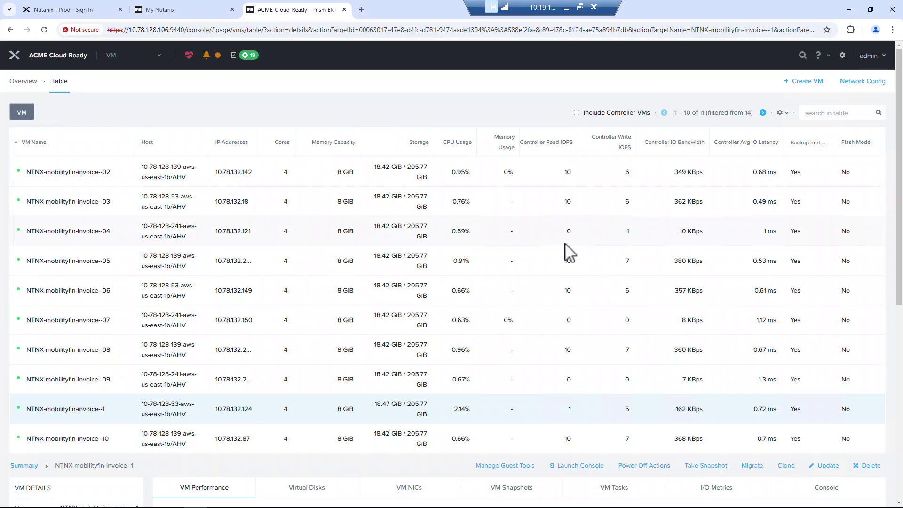
{"action": "left_click", "coordinate": [158, 55]}
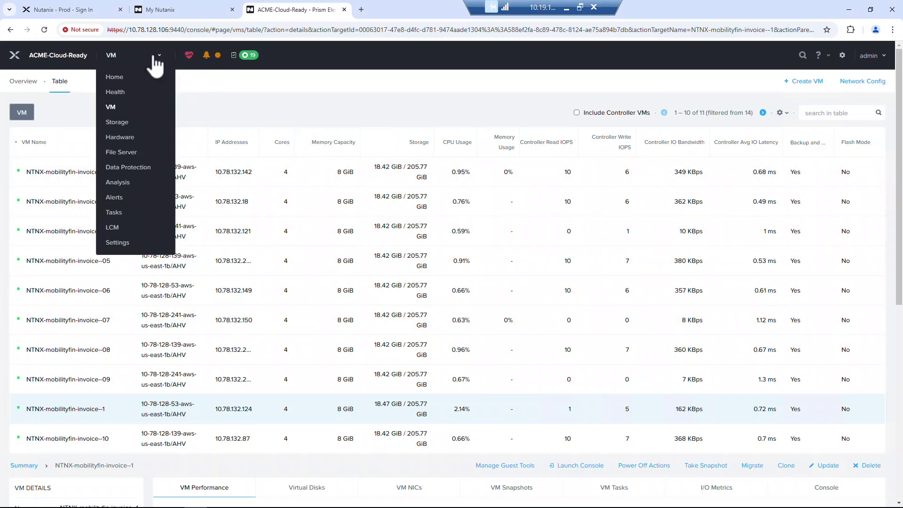
{"action": "left_click", "coordinate": [118, 74]}
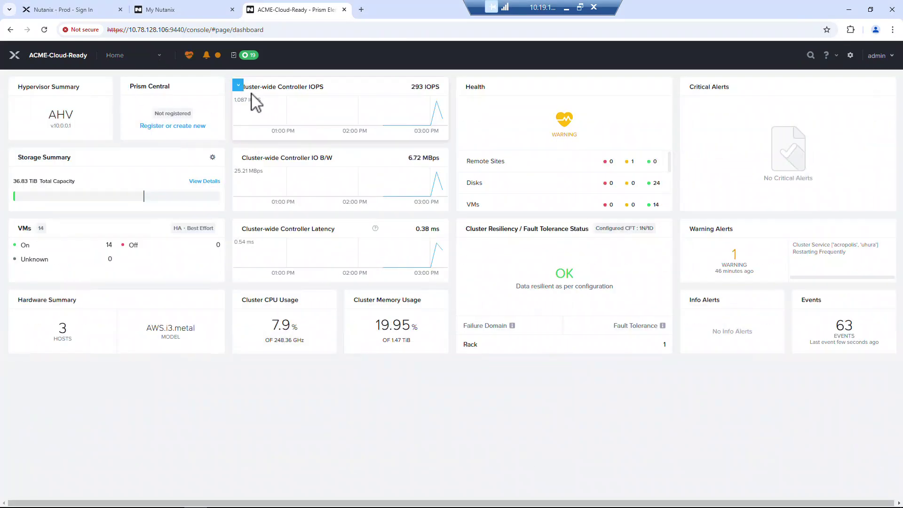
- Open the cluster's VM table and look through the listed virtual machines
{"action": "left_click", "coordinate": [149, 55]}
{"action": "left_click", "coordinate": [114, 93]}
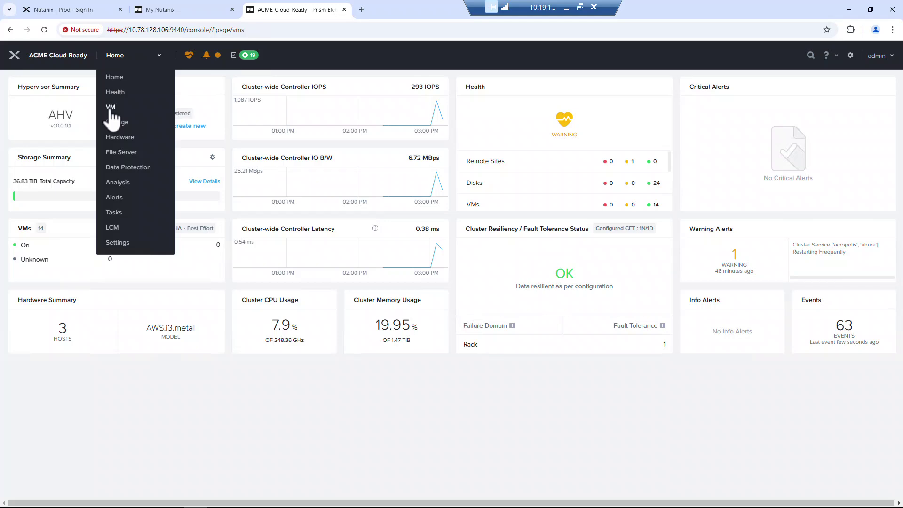
{"action": "scroll", "coordinate": [216, 303], "scroll_direction": "down", "scroll_amount": 4}
{"action": "scroll", "coordinate": [216, 306], "scroll_direction": "up", "scroll_amount": 4}
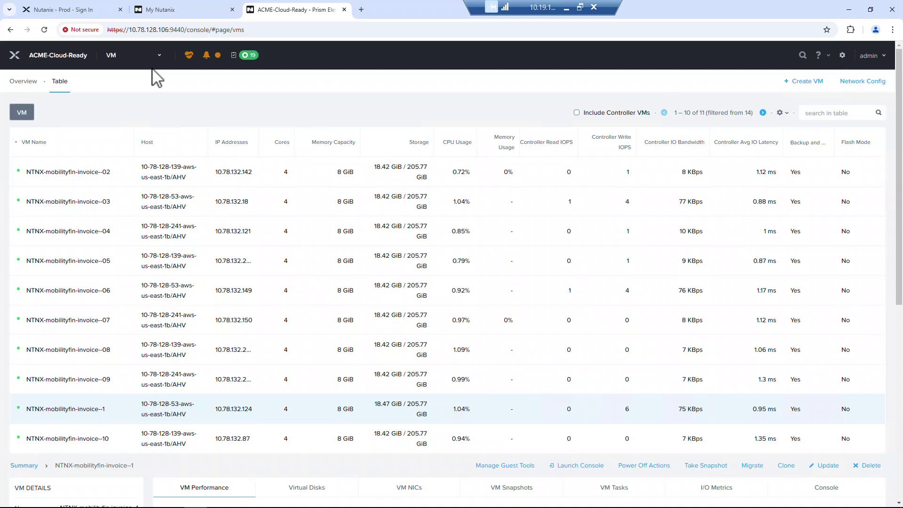
- View the cluster's hardware overview, and return to the NC2 console
{"action": "left_click", "coordinate": [118, 64]}
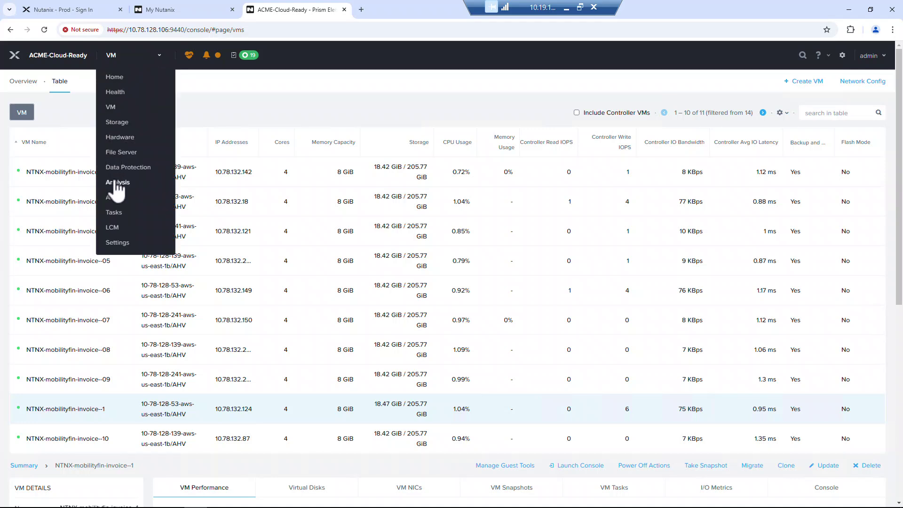
{"action": "left_click", "coordinate": [121, 137]}
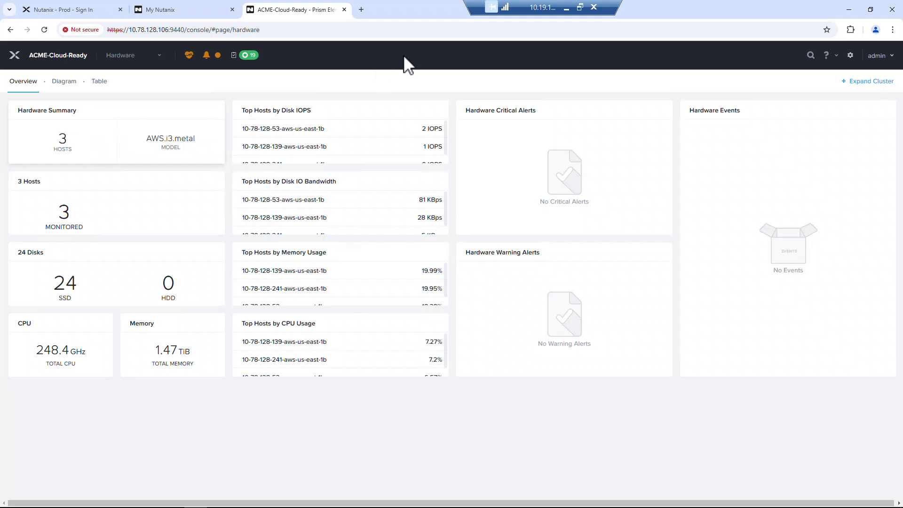
{"action": "left_click", "coordinate": [565, 5]}
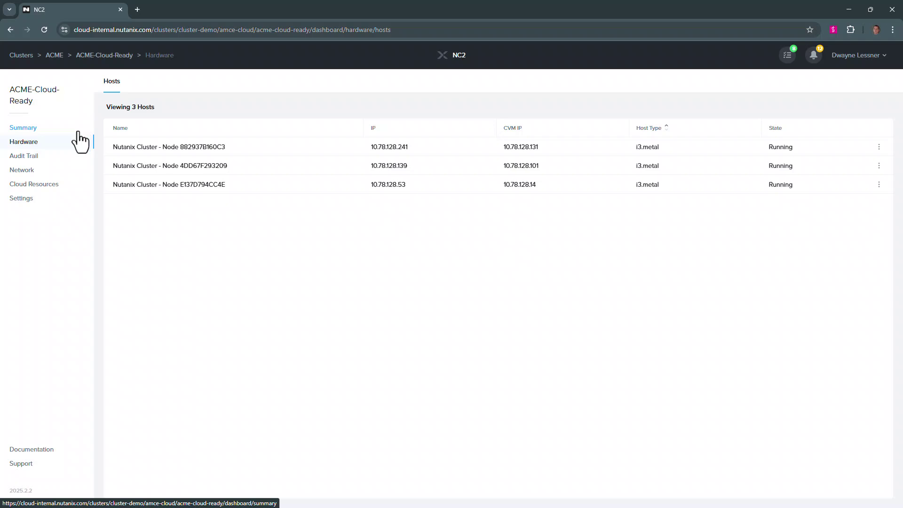
- Update the cluster capacity by adding the i4i.metal host type with 3 hosts, and save the change
{"action": "left_click", "coordinate": [19, 130]}
{"action": "left_click", "coordinate": [225, 90]}
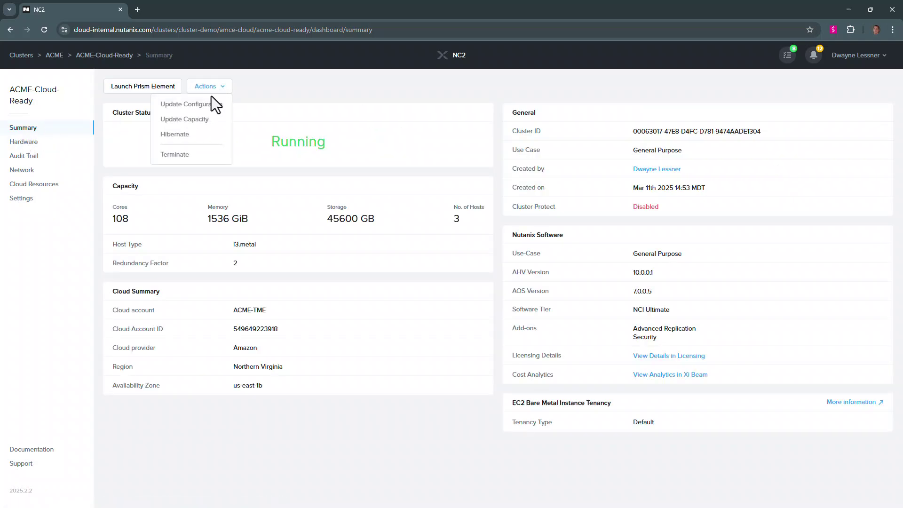
{"action": "left_click", "coordinate": [177, 123]}
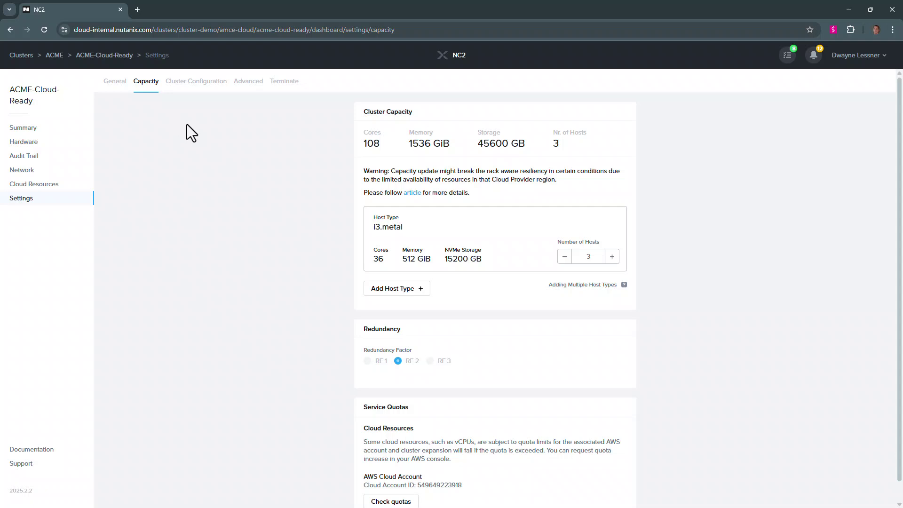
{"action": "left_click", "coordinate": [422, 288]}
{"action": "left_click", "coordinate": [586, 306]}
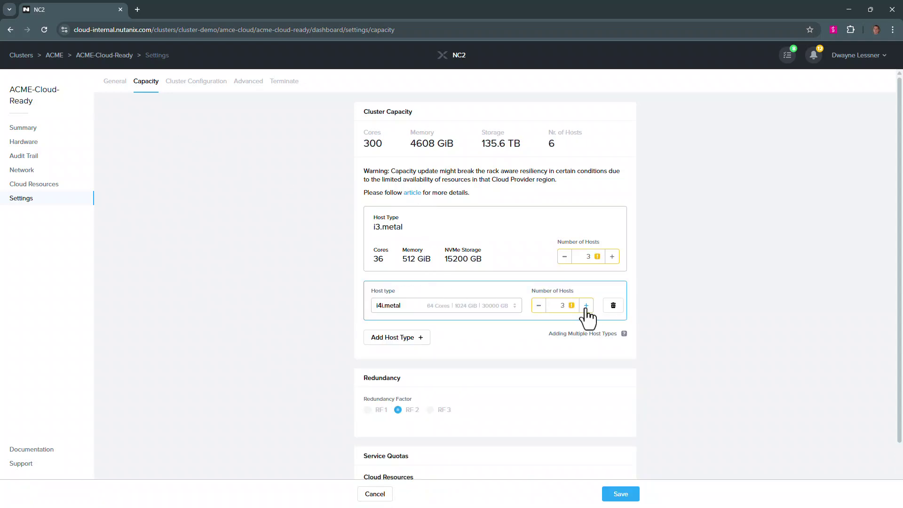
{"action": "scroll", "coordinate": [514, 335], "scroll_direction": "down", "scroll_amount": 2}
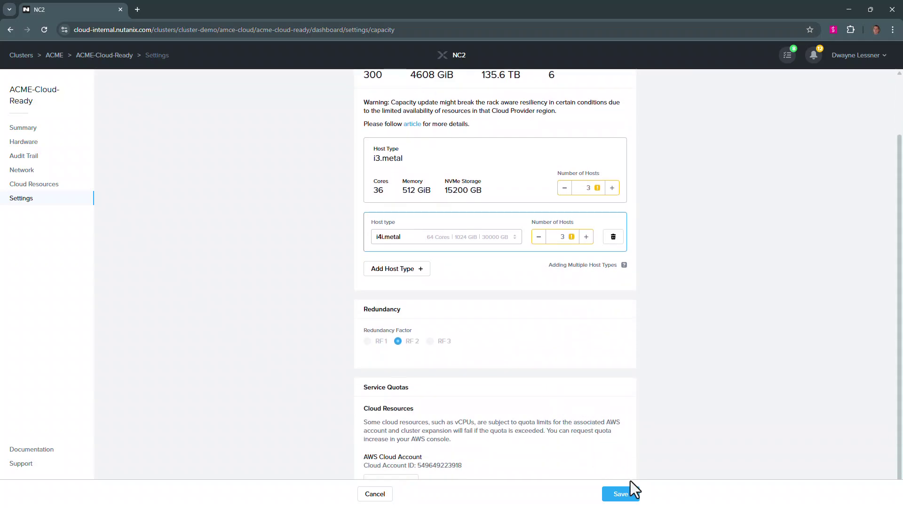
{"action": "left_click", "coordinate": [621, 493]}
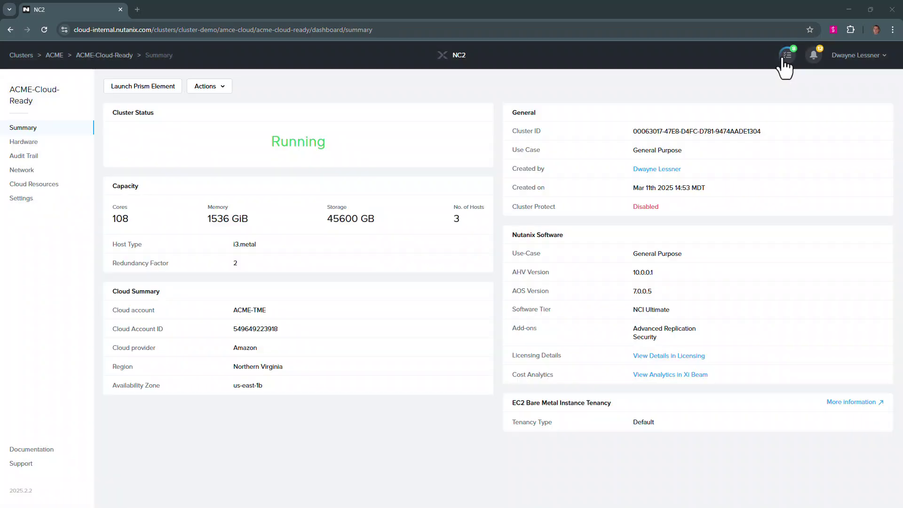
- Check the capacity update in the task list and the hosts' states, and switch to Prism Element
{"action": "left_click", "coordinate": [786, 56]}
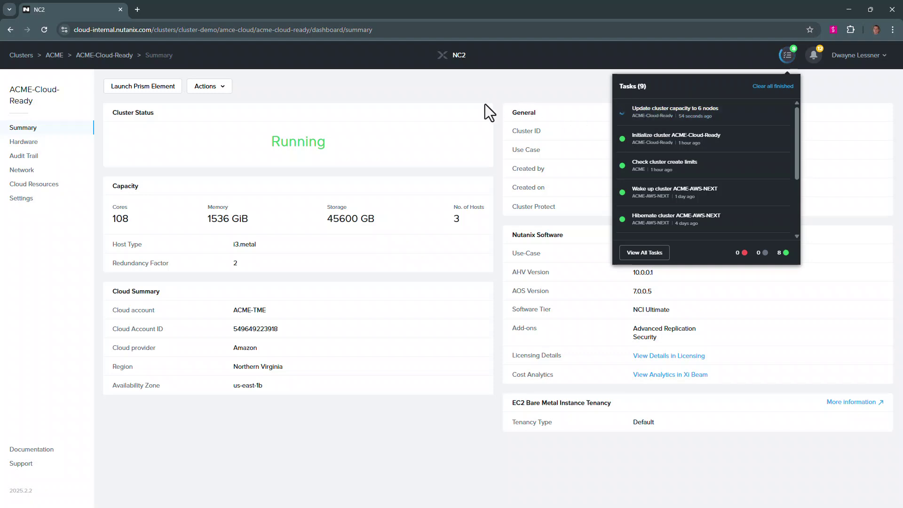
{"action": "left_click", "coordinate": [456, 108]}
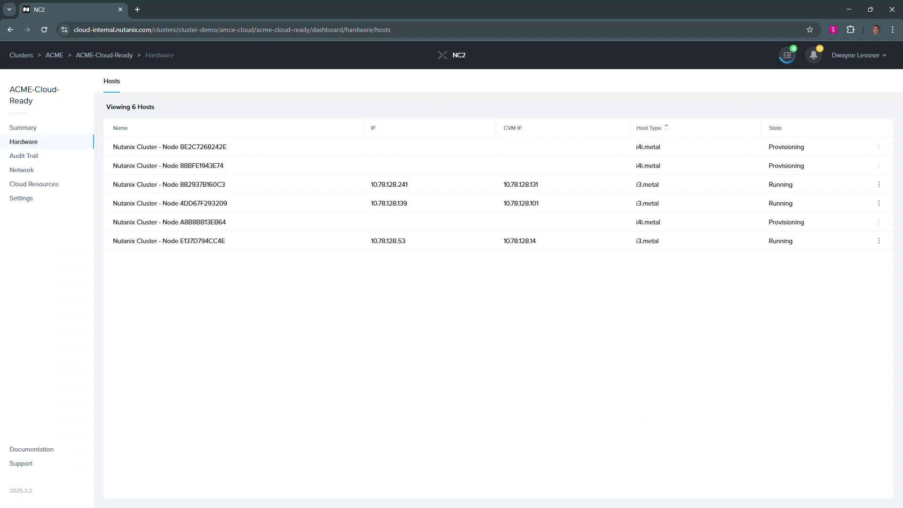
{"action": "key", "text": "alt+Tab"}
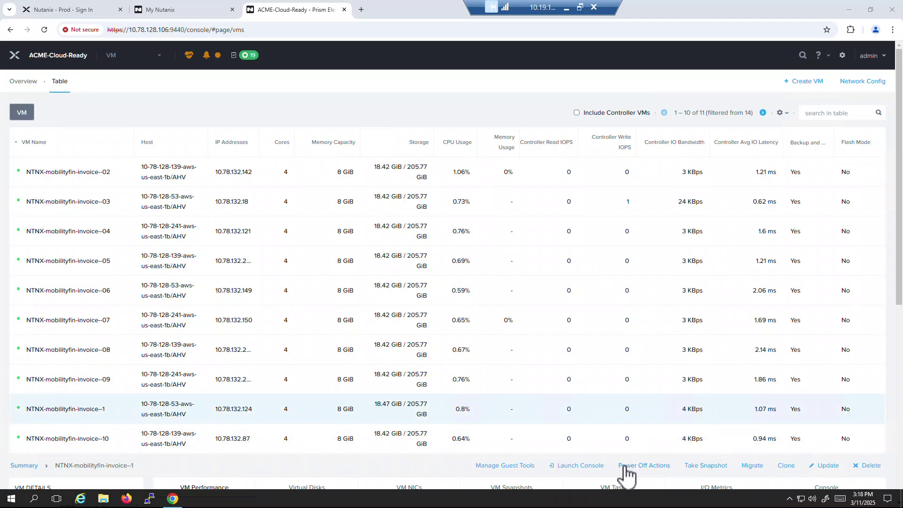
- Launch the console of the VM NTNX-mobilityfin-invoice--1, enlarge its window to view the desktop, and return to the VM table
{"action": "left_click", "coordinate": [587, 467]}
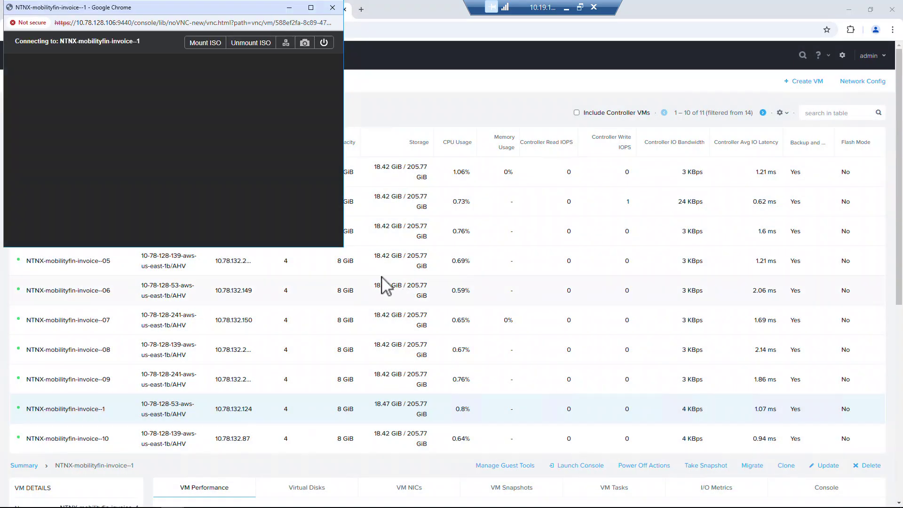
{"action": "left_click_drag", "start_coordinate": [485, 246], "coordinate": [640, 417]}
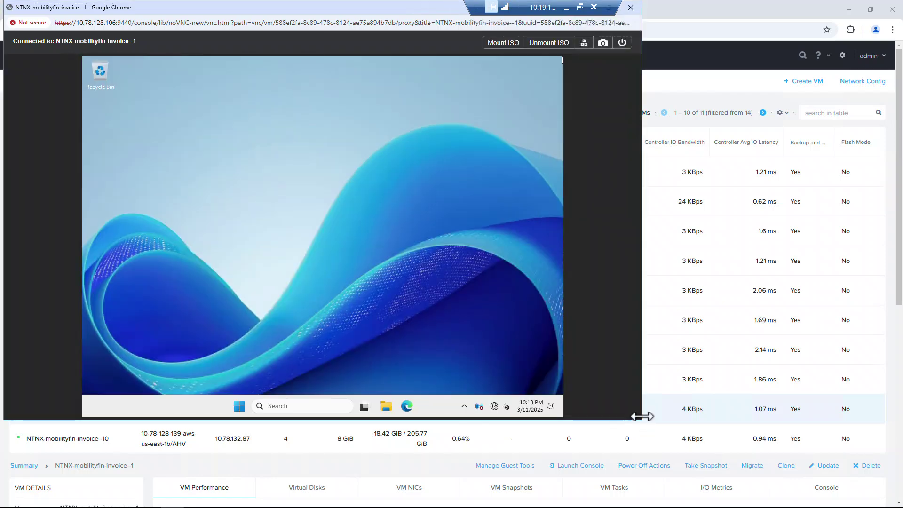
{"action": "left_click", "coordinate": [686, 89]}
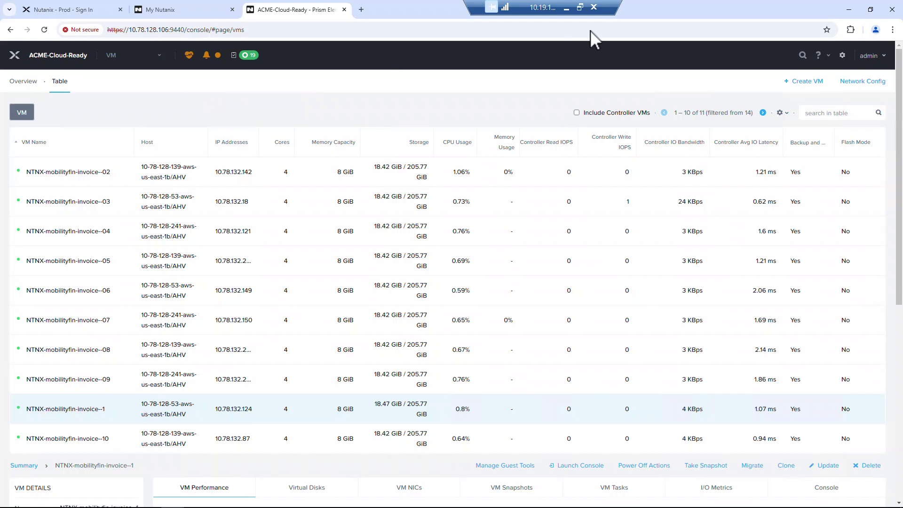
{"action": "left_click", "coordinate": [565, 6]}
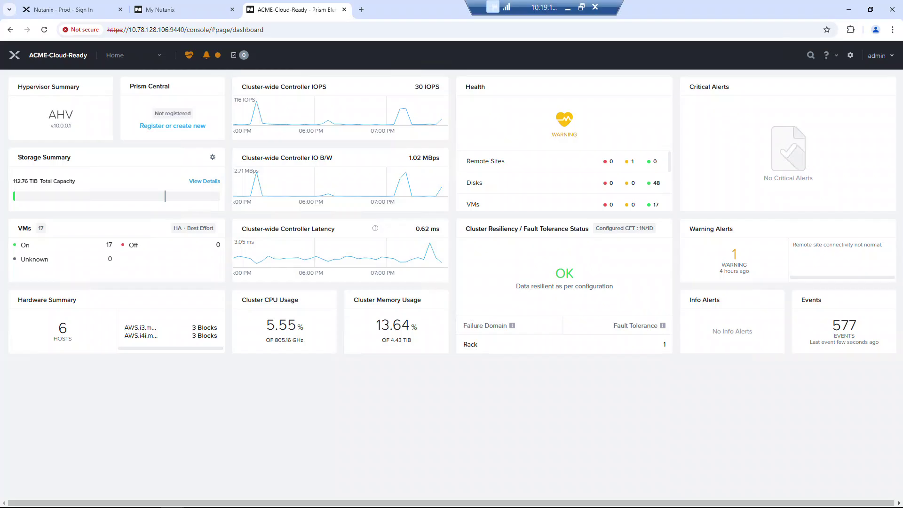
- View the hardware host table and examine the details of host 10-78-128-25-aws-us-east-1b
{"action": "left_click", "coordinate": [161, 55]}
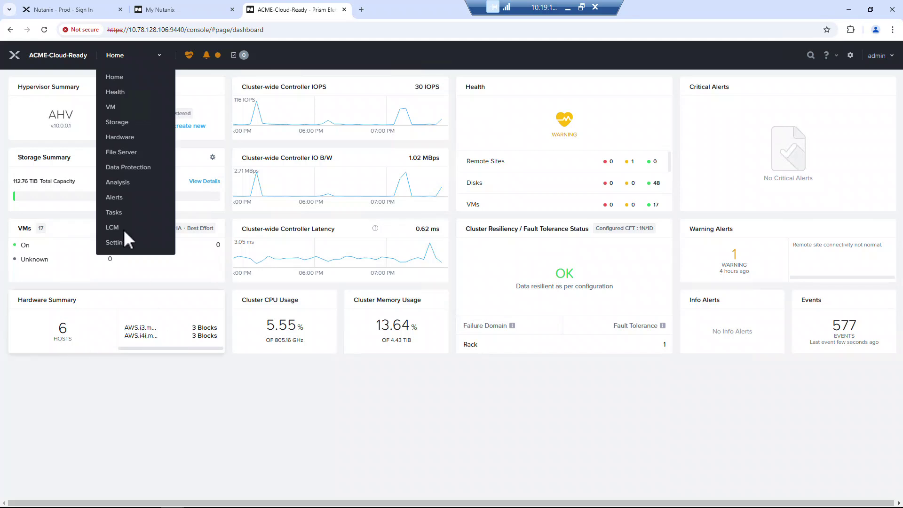
{"action": "left_click", "coordinate": [115, 138]}
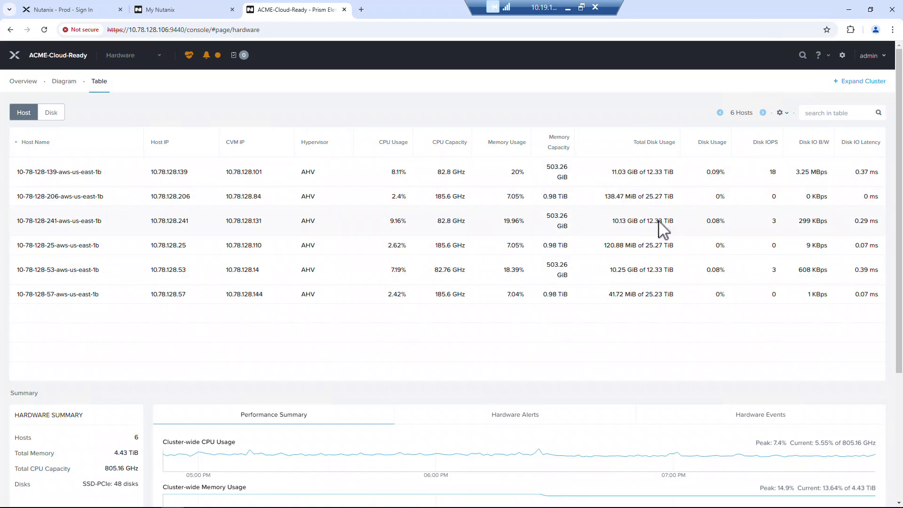
{"action": "left_click", "coordinate": [663, 248]}
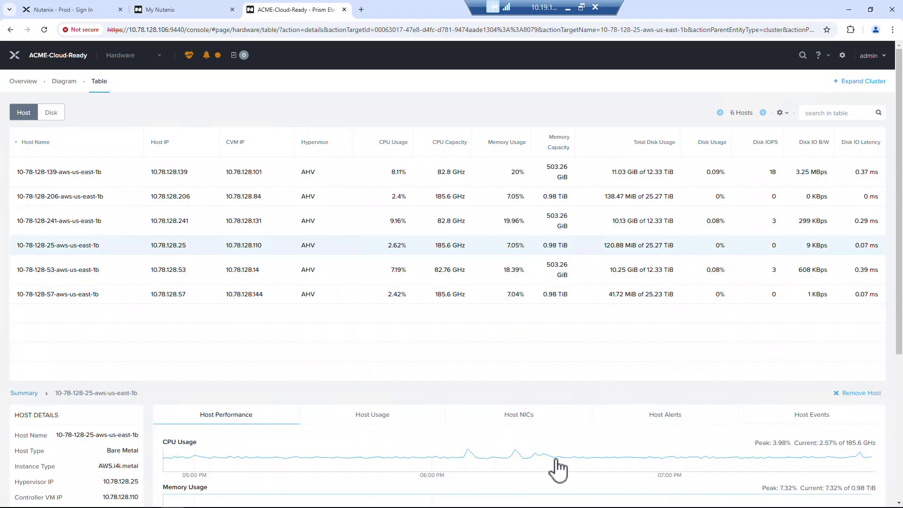
{"action": "scroll", "coordinate": [480, 467], "scroll_direction": "down", "scroll_amount": 3}
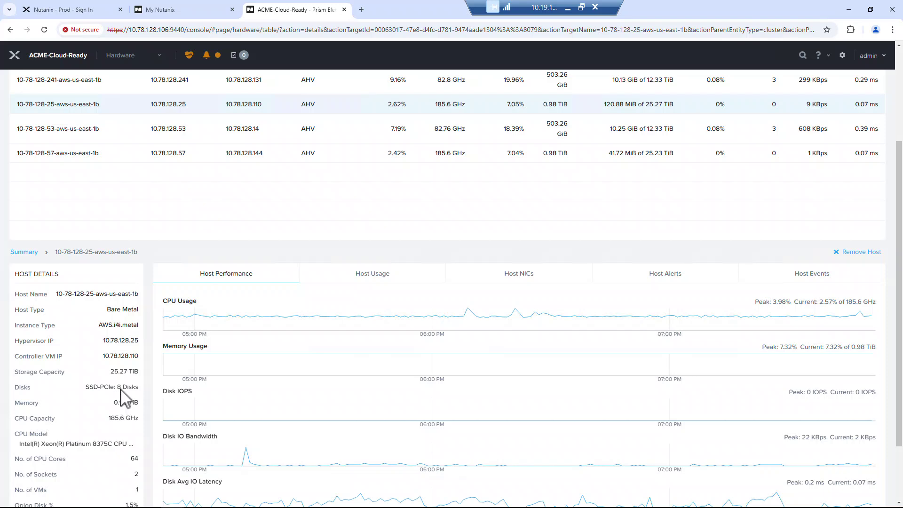
{"action": "scroll", "coordinate": [121, 397], "scroll_direction": "up", "scroll_amount": 3}
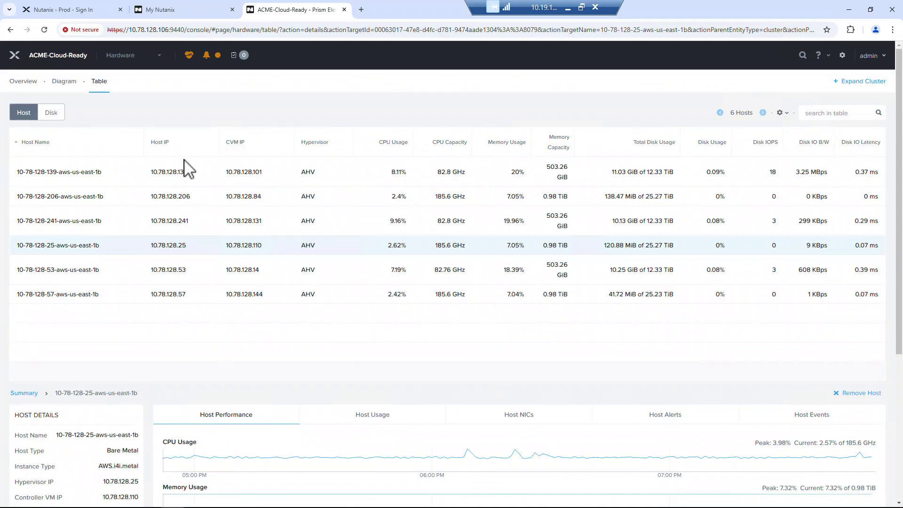
- Select NTNX-mobilityfin-invoice--1 in the VM table, check its open console session, and return to the NC2 console
{"action": "left_click", "coordinate": [149, 55]}
{"action": "left_click", "coordinate": [111, 108]}
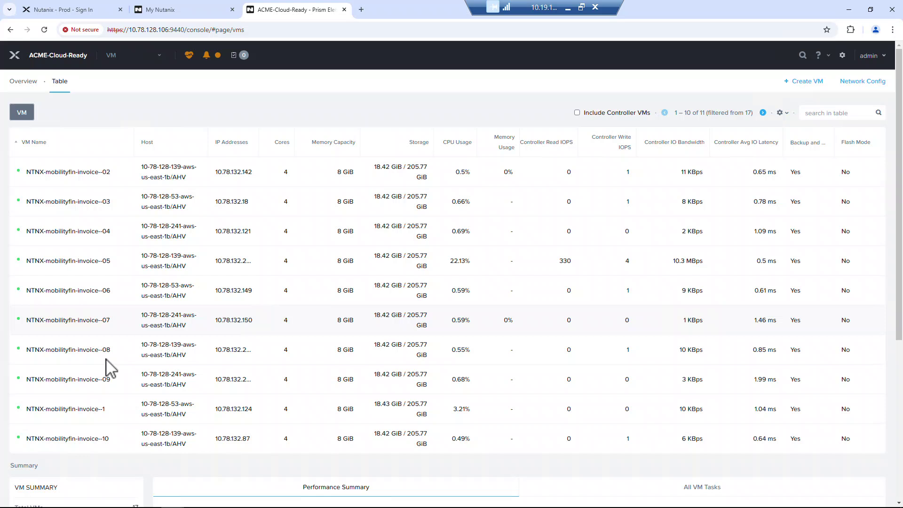
{"action": "left_click", "coordinate": [99, 410]}
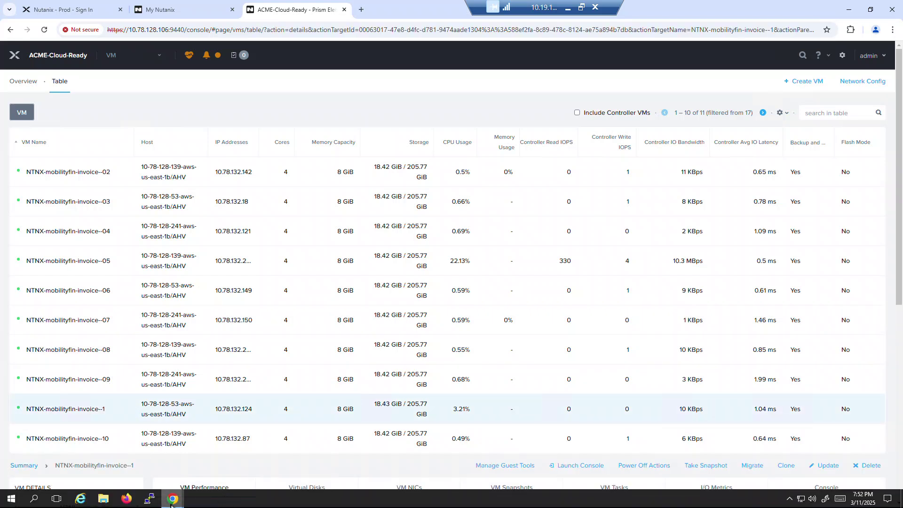
{"action": "mouse_move", "coordinate": [173, 498]}
{"action": "left_click", "coordinate": [242, 447]}
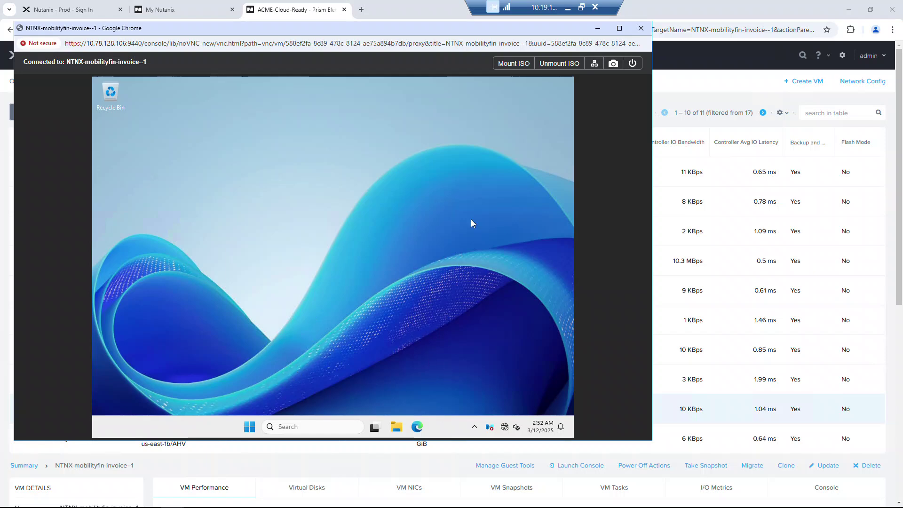
{"action": "left_click", "coordinate": [686, 92]}
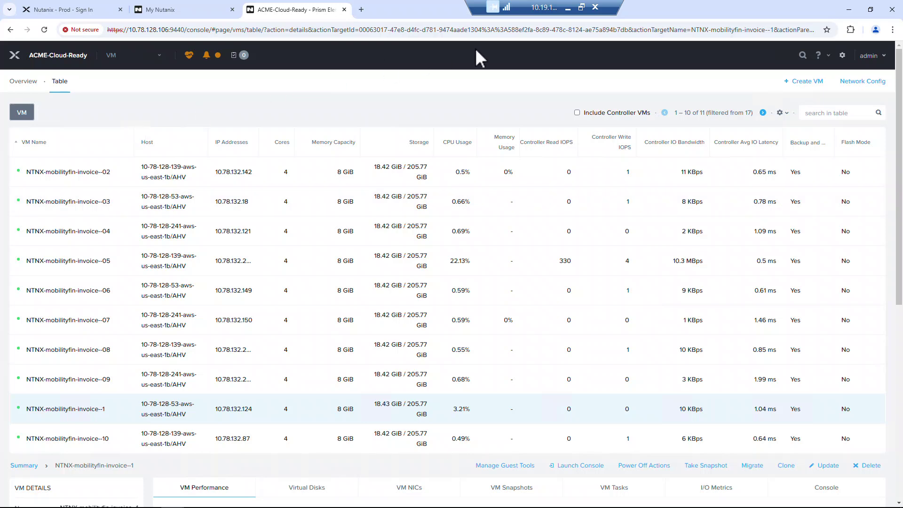
{"action": "left_click", "coordinate": [567, 5]}
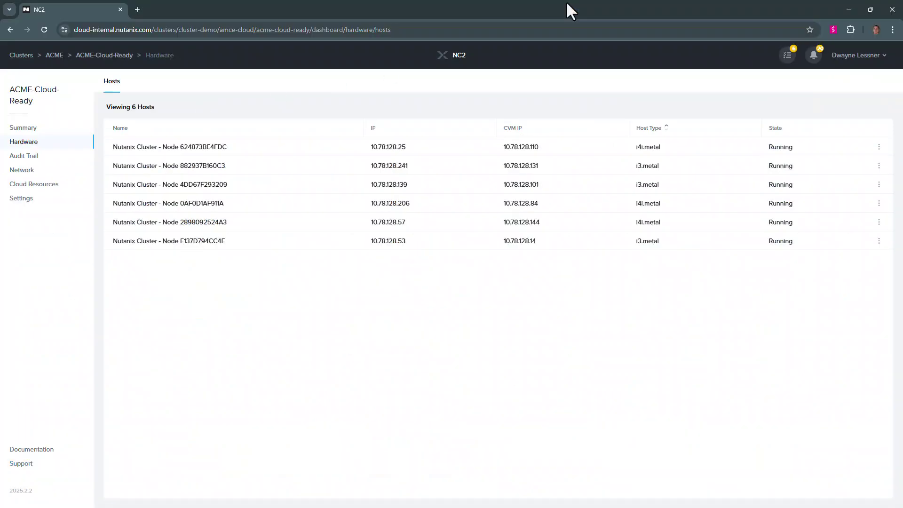
- Open the cluster's capacity update from its summary and reduce the number of i3.metal hosts to 0
{"action": "left_click", "coordinate": [37, 132]}
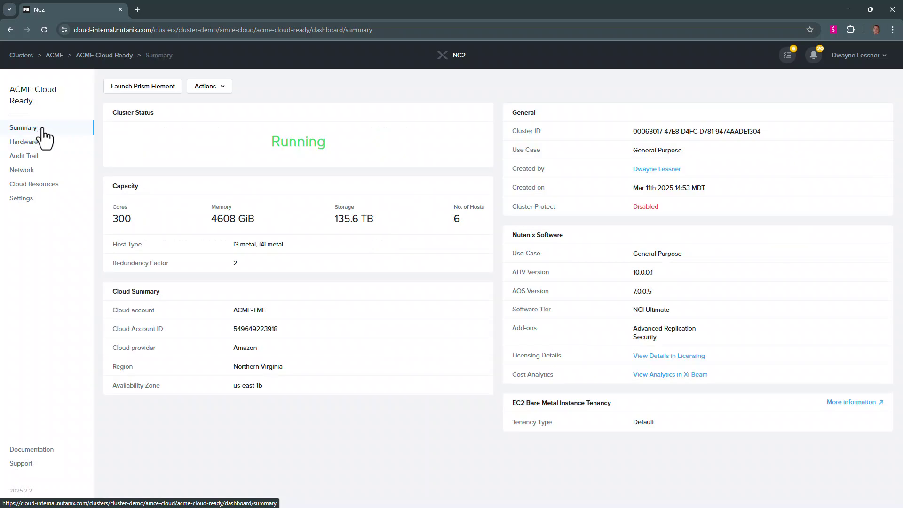
{"action": "left_click", "coordinate": [221, 86]}
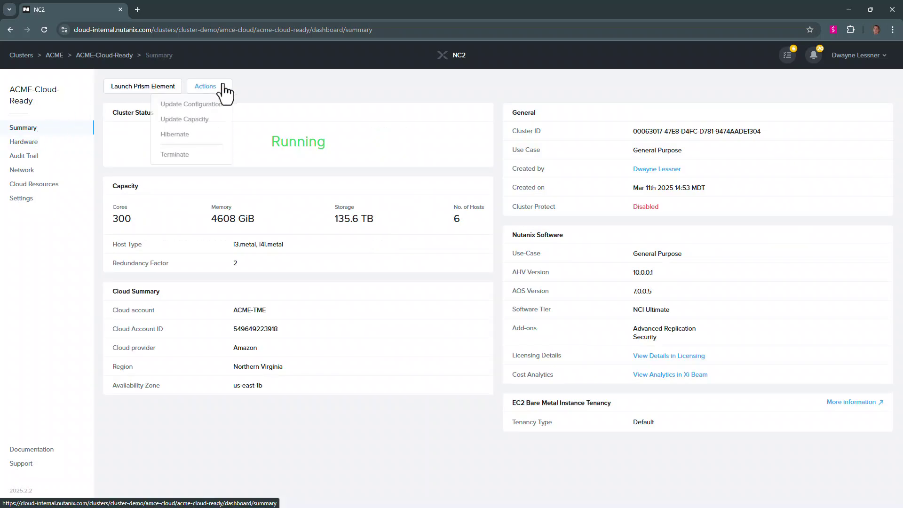
{"action": "left_click", "coordinate": [193, 120]}
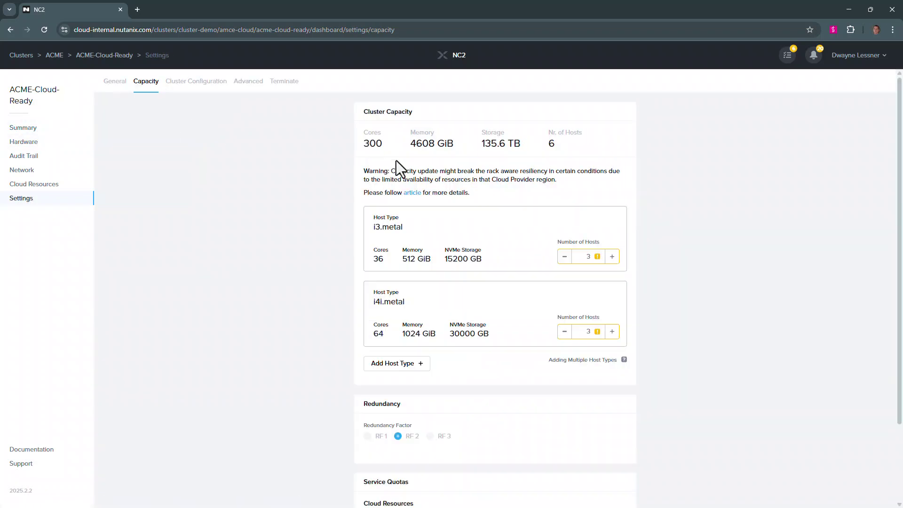
{"action": "left_click", "coordinate": [564, 256]}
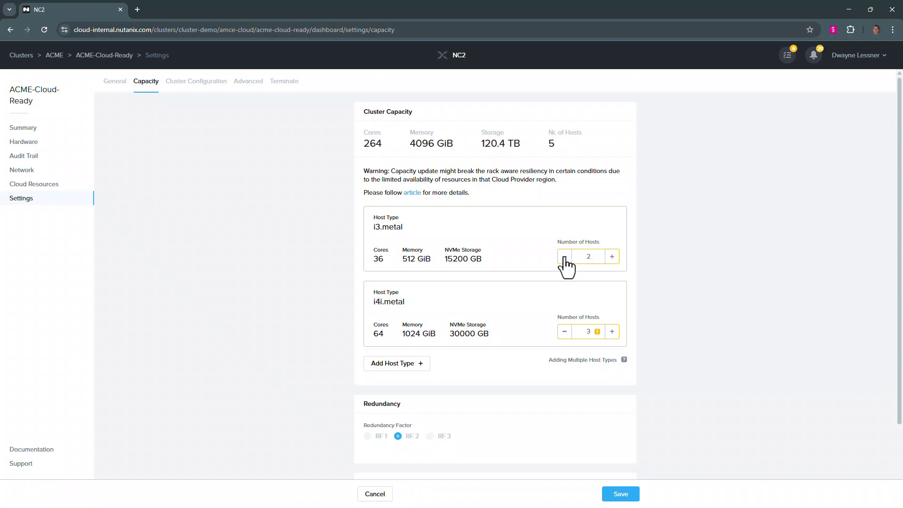
{"action": "left_click", "coordinate": [564, 256]}
{"action": "left_click", "coordinate": [564, 257]}
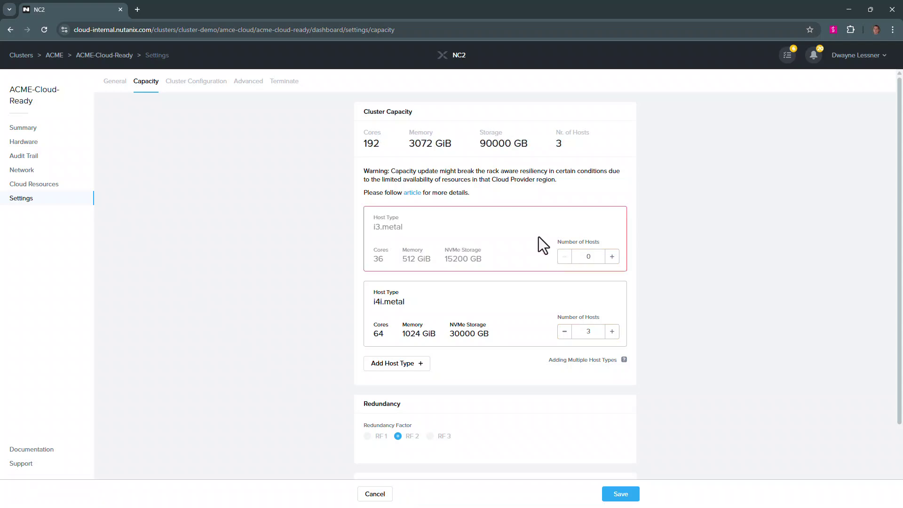
- Save the capacity update, check its progress in the task list, and open the cluster's hardware page
{"action": "left_click", "coordinate": [625, 497]}
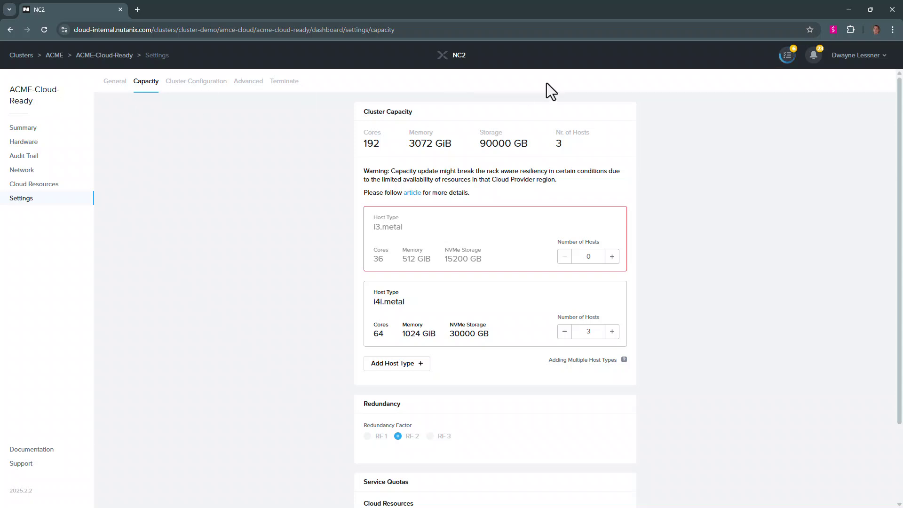
{"action": "left_click", "coordinate": [787, 56]}
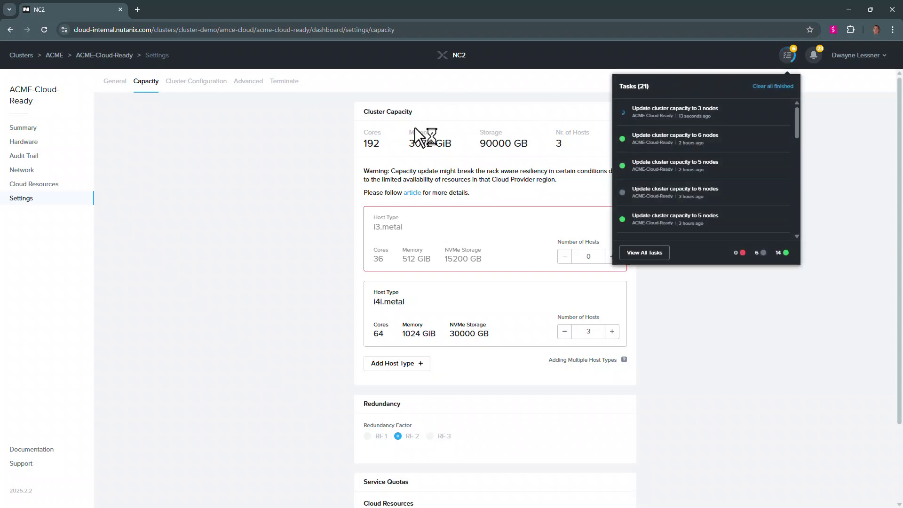
{"action": "left_click", "coordinate": [269, 161]}
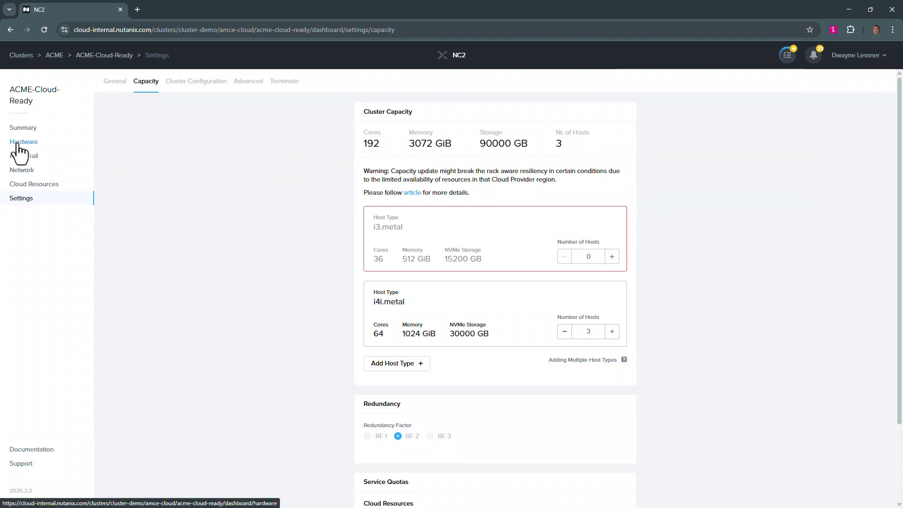
{"action": "left_click", "coordinate": [18, 142]}
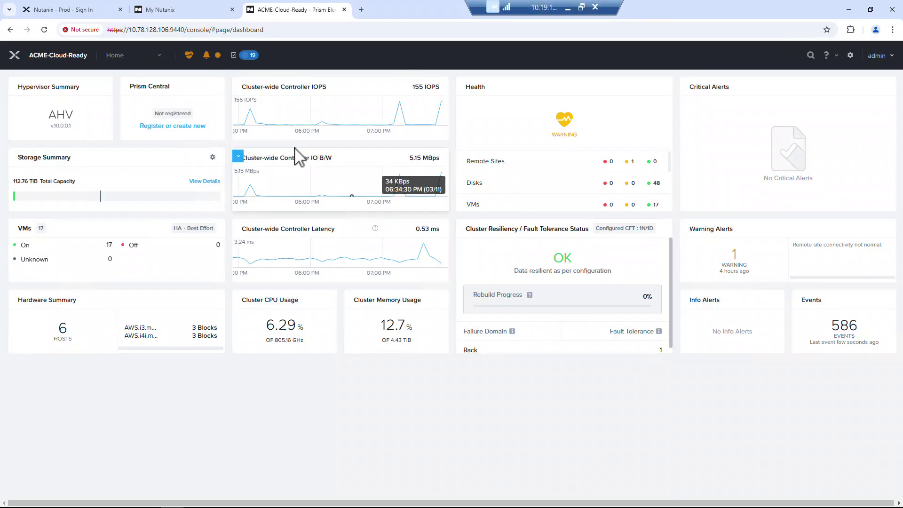
- In Prism Element, review the node and disk removal tasks in the recent and full task lists, and return to the home dashboard
{"action": "left_click", "coordinate": [247, 55]}
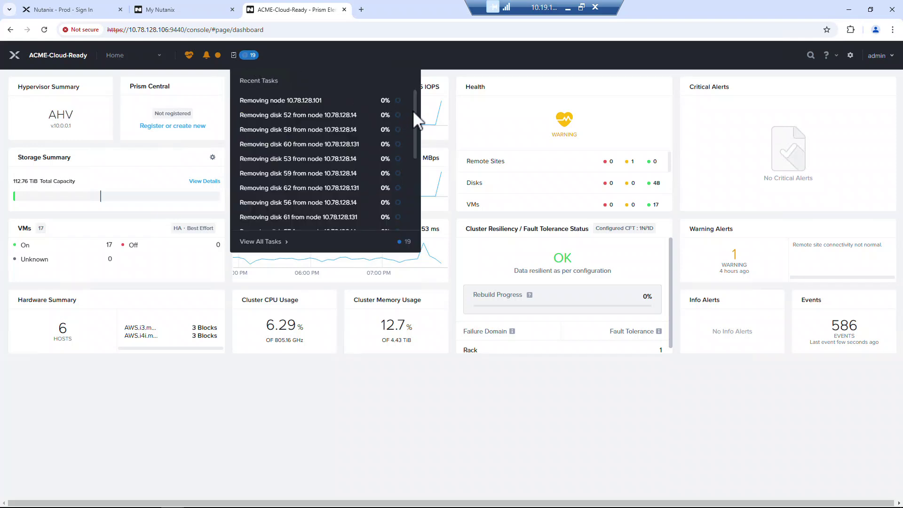
{"action": "left_click_drag", "start_coordinate": [416, 100], "coordinate": [421, 189]}
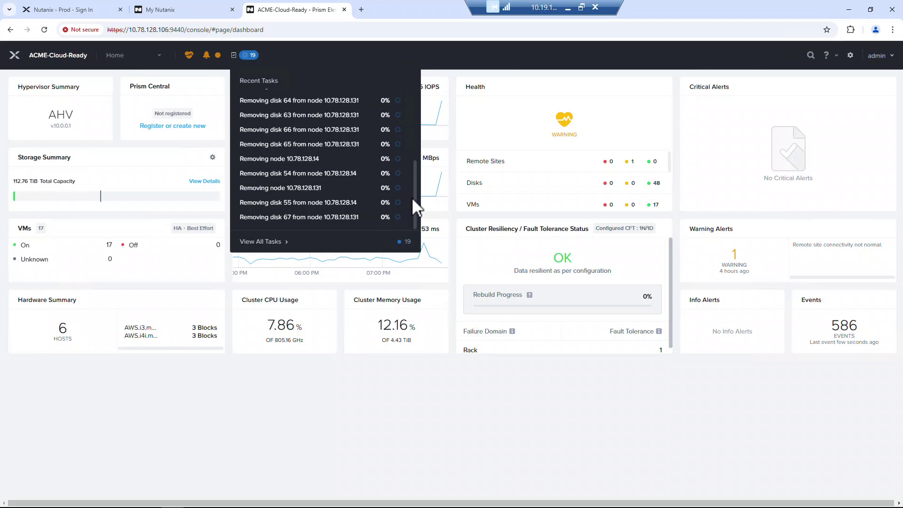
{"action": "left_click", "coordinate": [162, 56]}
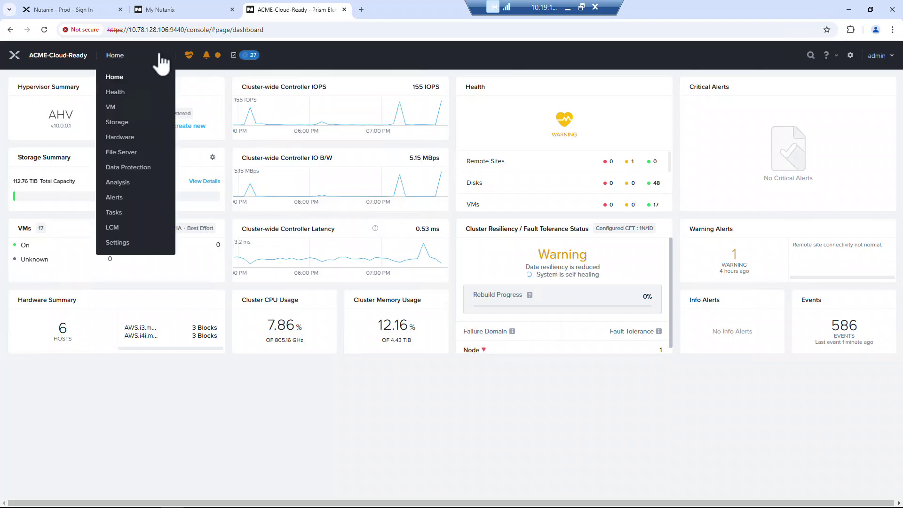
{"action": "left_click", "coordinate": [114, 213]}
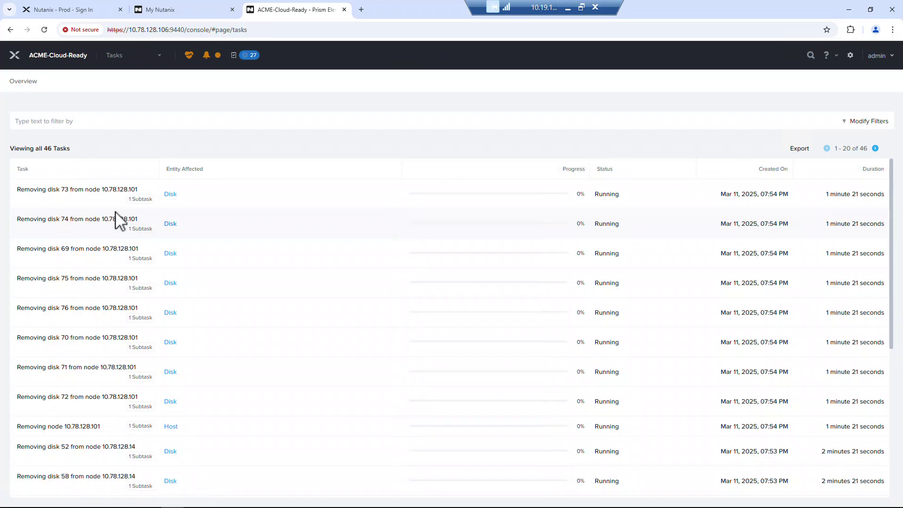
{"action": "scroll", "coordinate": [890, 240], "scroll_direction": "down", "scroll_amount": 2}
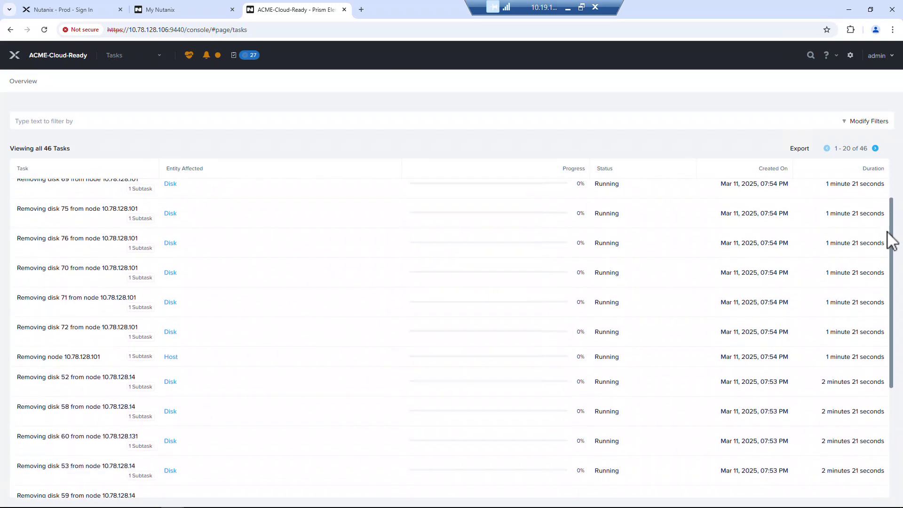
{"action": "scroll", "coordinate": [892, 282], "scroll_direction": "down", "scroll_amount": 5}
{"action": "scroll", "coordinate": [891, 282], "scroll_direction": "up", "scroll_amount": 5}
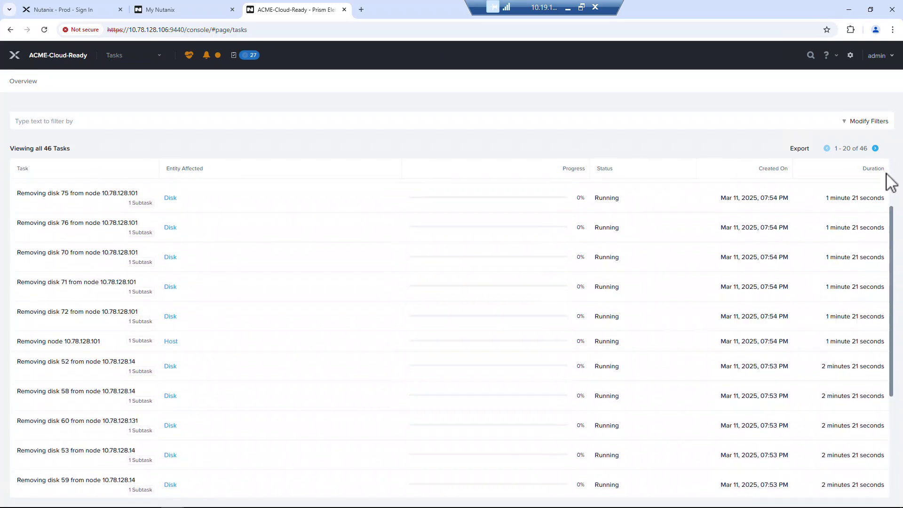
{"action": "scroll", "coordinate": [890, 188], "scroll_direction": "up", "scroll_amount": 3}
{"action": "left_click", "coordinate": [155, 63]}
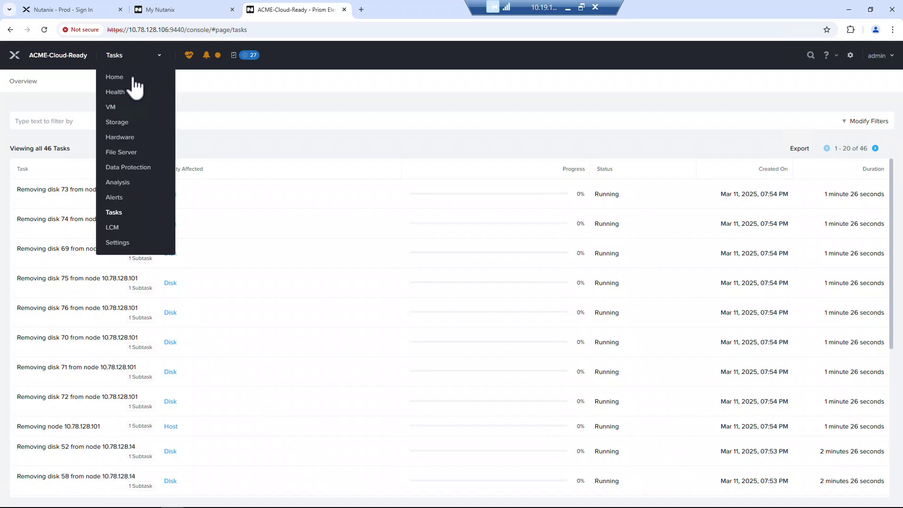
{"action": "left_click", "coordinate": [134, 78]}
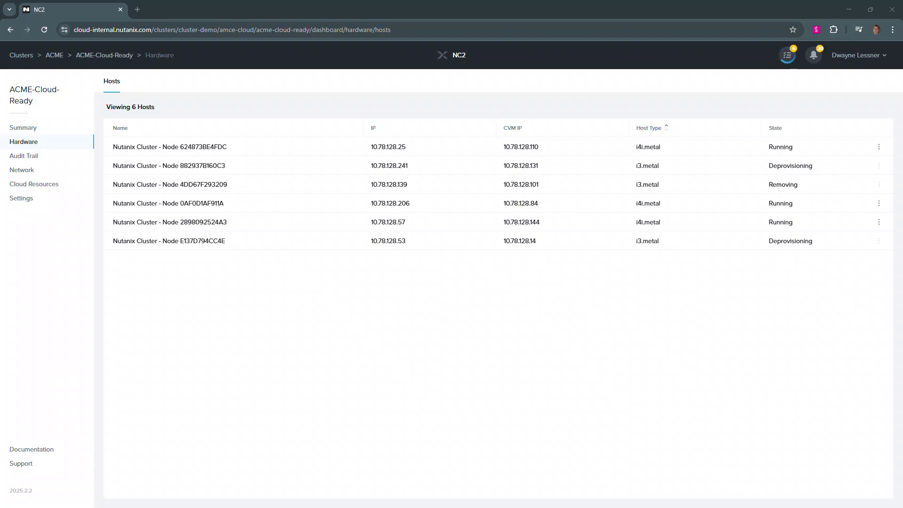
- Switch to Prism Element, check the progress of the recent removal tasks, and return to the NC2 host list
{"action": "key", "text": "alt+Tab"}
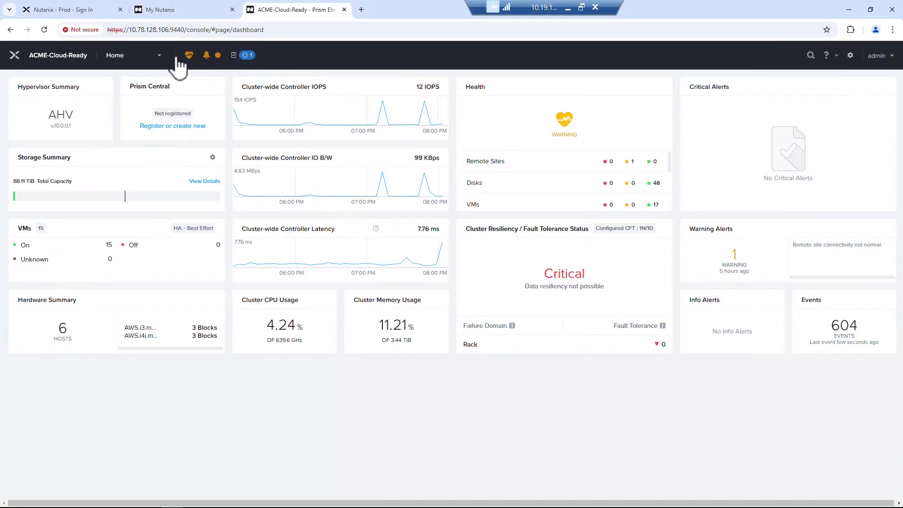
{"action": "left_click", "coordinate": [159, 56]}
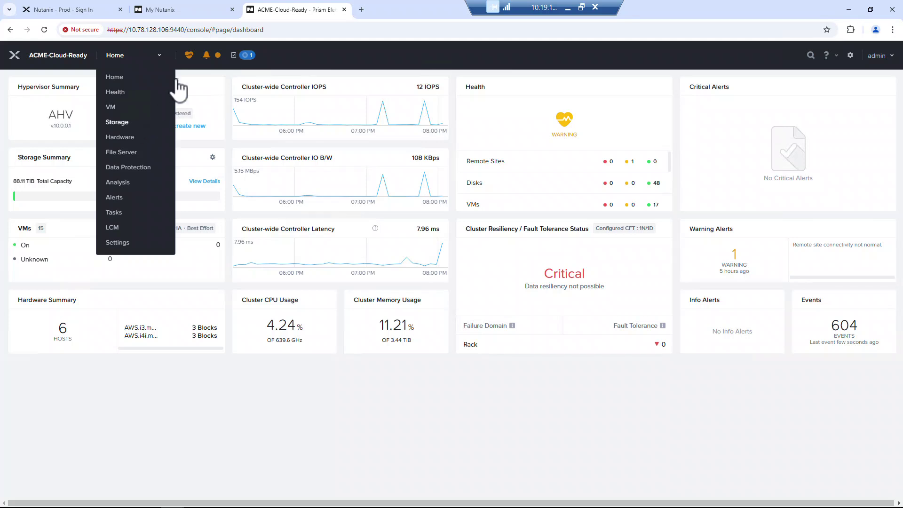
{"action": "left_click", "coordinate": [246, 56]}
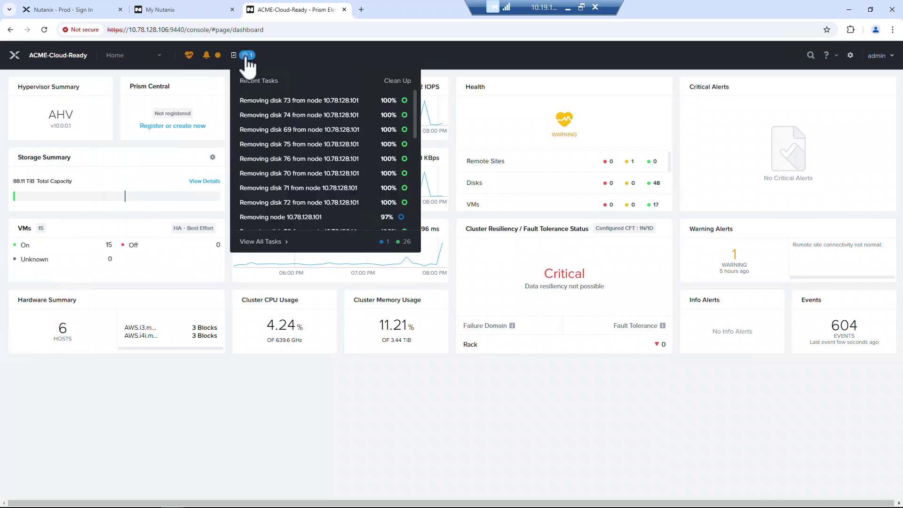
{"action": "left_click_drag", "start_coordinate": [413, 104], "coordinate": [417, 195]}
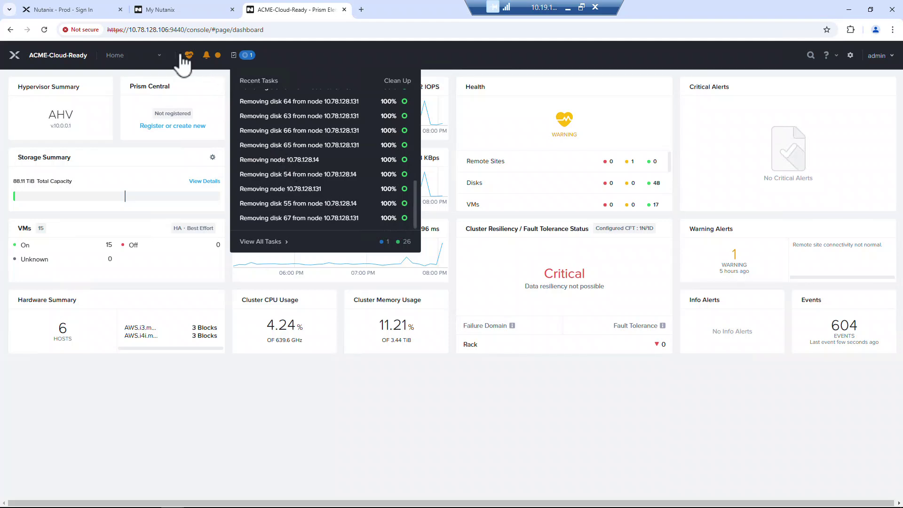
{"action": "left_click", "coordinate": [568, 6]}
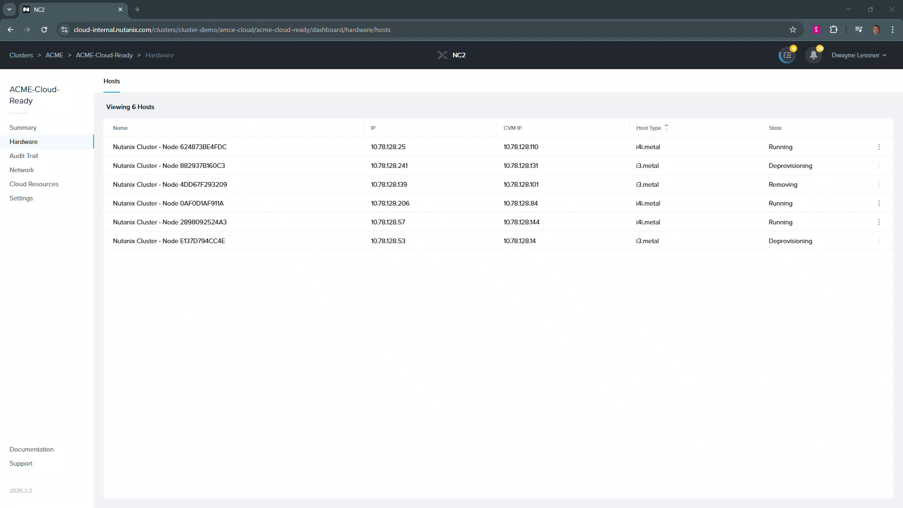
- Switch back to Prism Element, open the VM table, and select NTNX-mobilityfin-invoice--1
{"action": "key", "text": "alt+Tab"}
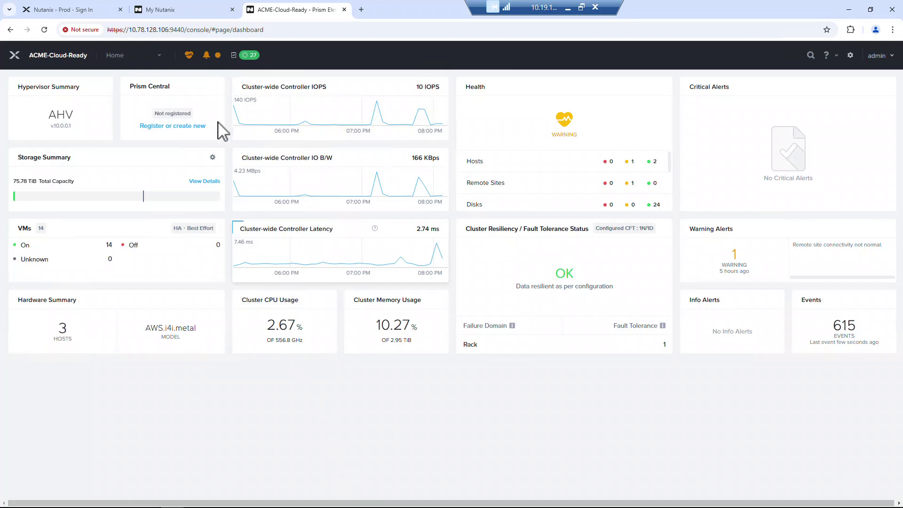
{"action": "left_click", "coordinate": [160, 59]}
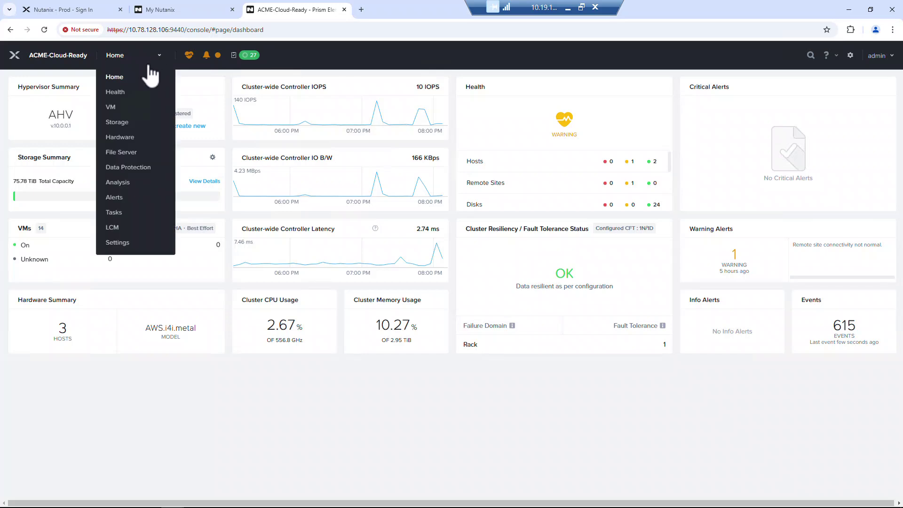
{"action": "left_click", "coordinate": [124, 111]}
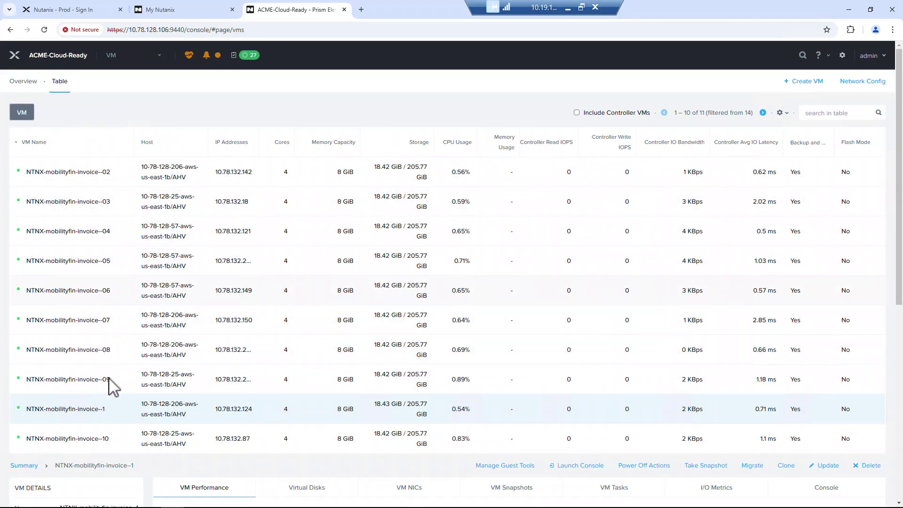
{"action": "left_click", "coordinate": [207, 416]}
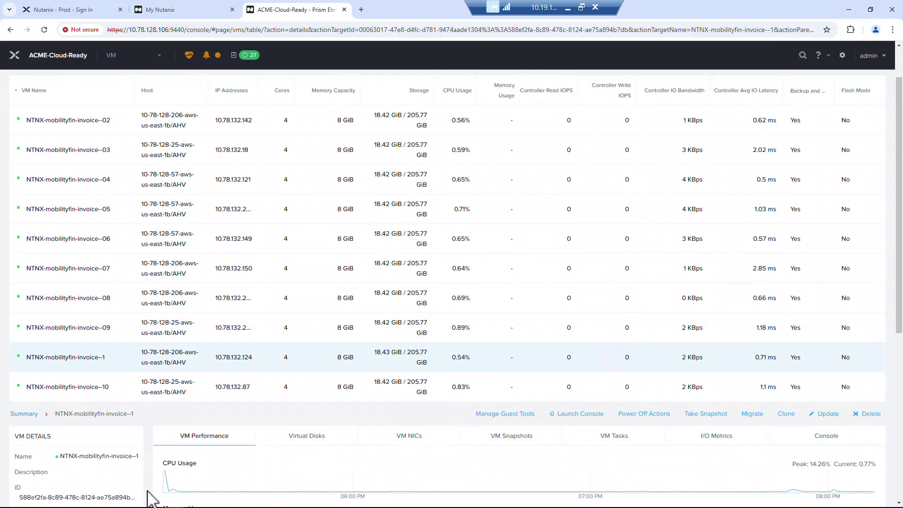
- Bring up the VM's open console session, wake its desktop, and return to the VM table
{"action": "mouse_move", "coordinate": [172, 501]}
{"action": "left_click", "coordinate": [205, 467]}
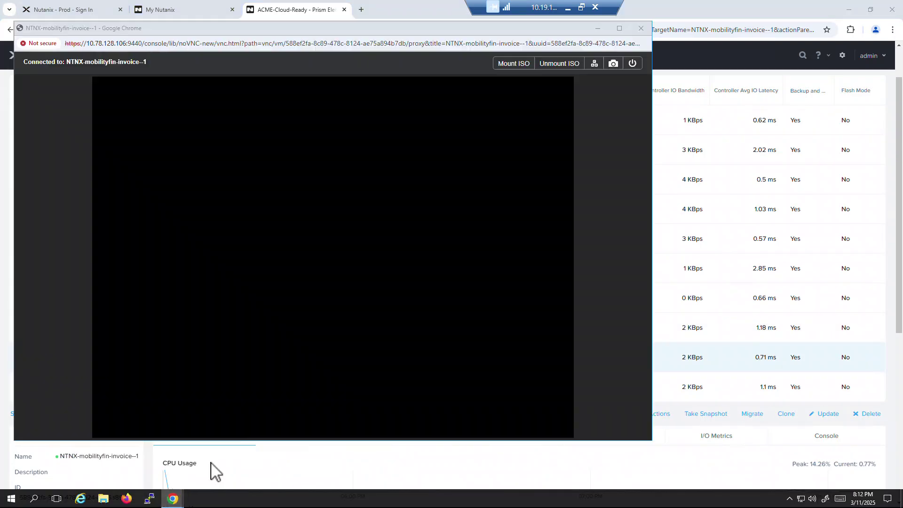
{"action": "left_click", "coordinate": [318, 287]}
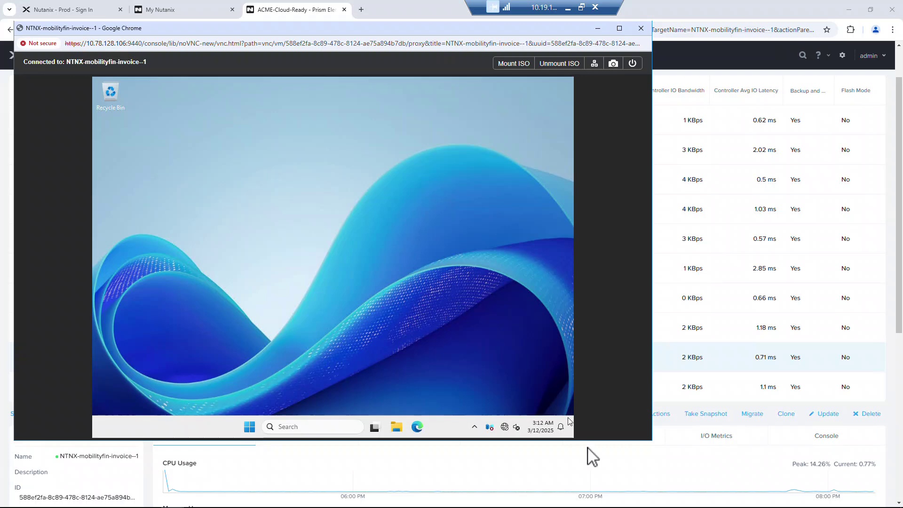
{"action": "left_click", "coordinate": [591, 464]}
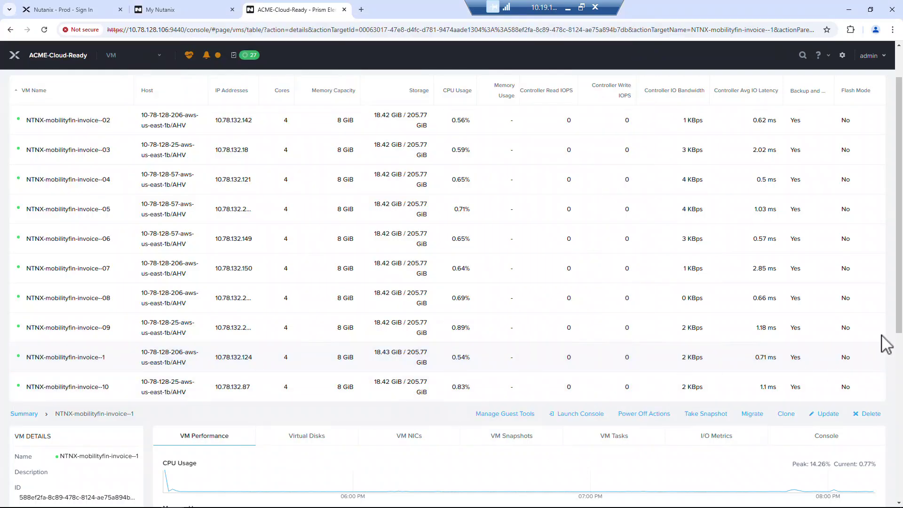
- Examine the details of NTNX-mobilityfin-invoice--1 and highlight the name of the host it runs on
{"action": "scroll", "coordinate": [895, 305], "scroll_direction": "down", "scroll_amount": 5}
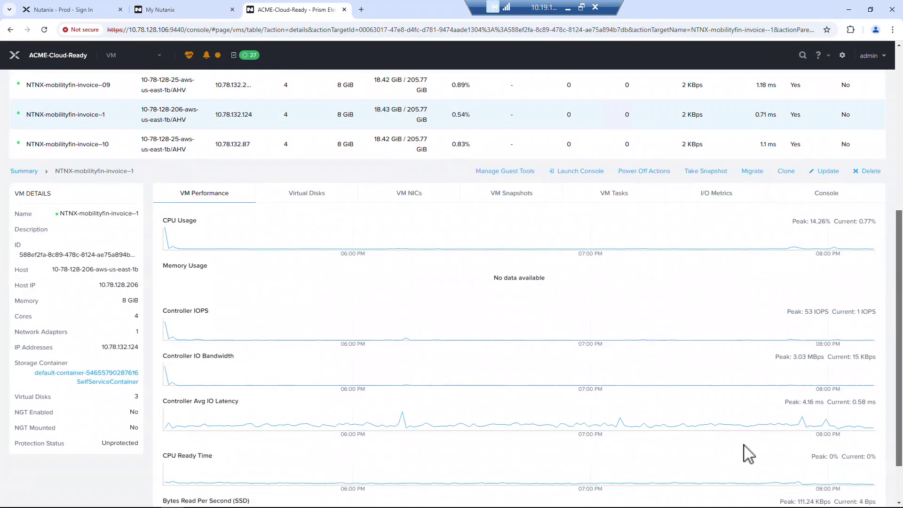
{"action": "scroll", "coordinate": [747, 454], "scroll_direction": "down", "scroll_amount": 1}
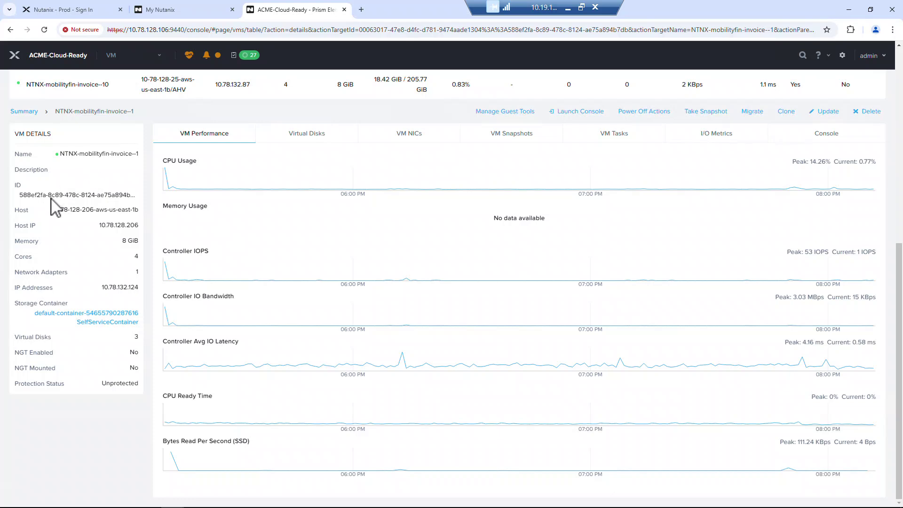
{"action": "left_click_drag", "start_coordinate": [63, 209], "coordinate": [131, 209]}
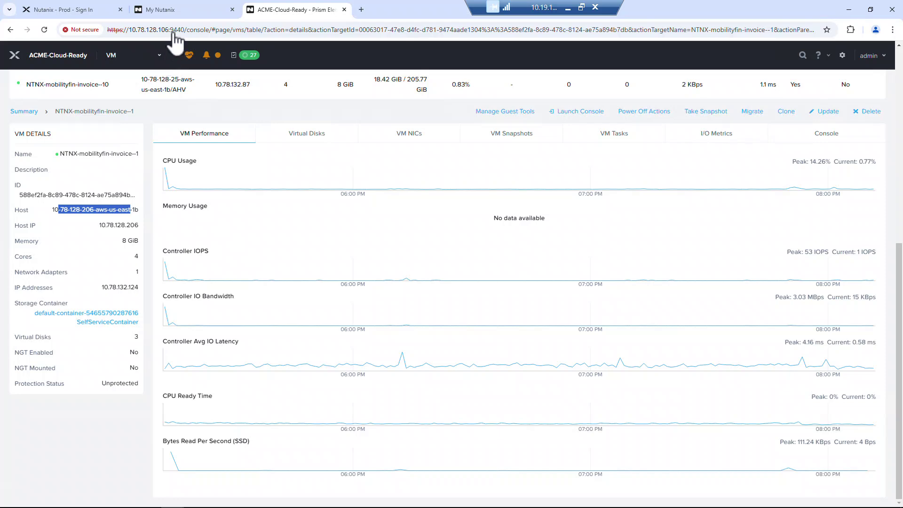
- Return to the NC2 console and examine the entry of host 10.78.128.206 in the host list
{"action": "left_click", "coordinate": [566, 7]}
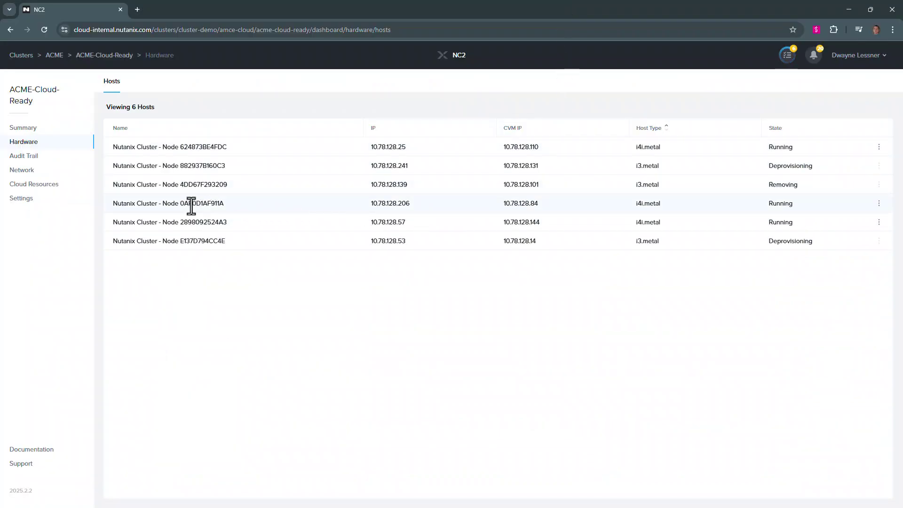
{"action": "left_click_drag", "start_coordinate": [201, 203], "coordinate": [508, 199]}
{"action": "left_click", "coordinate": [695, 280]}
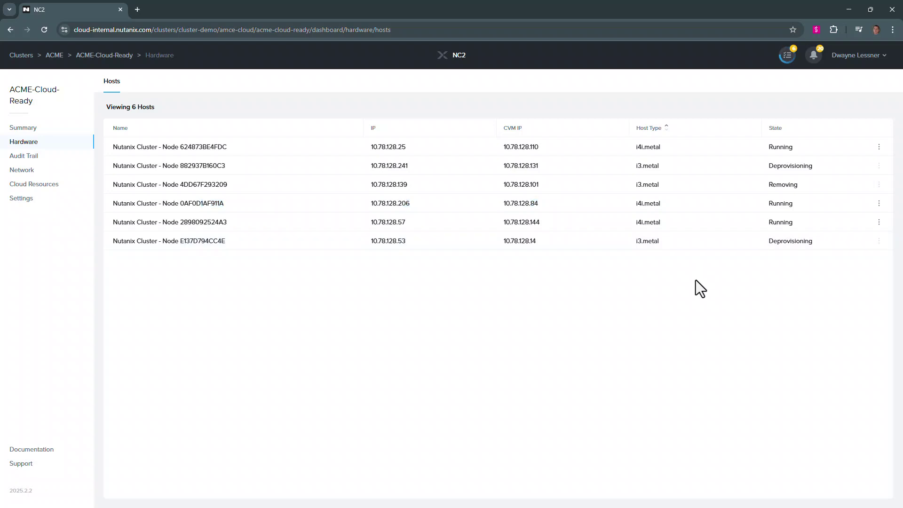